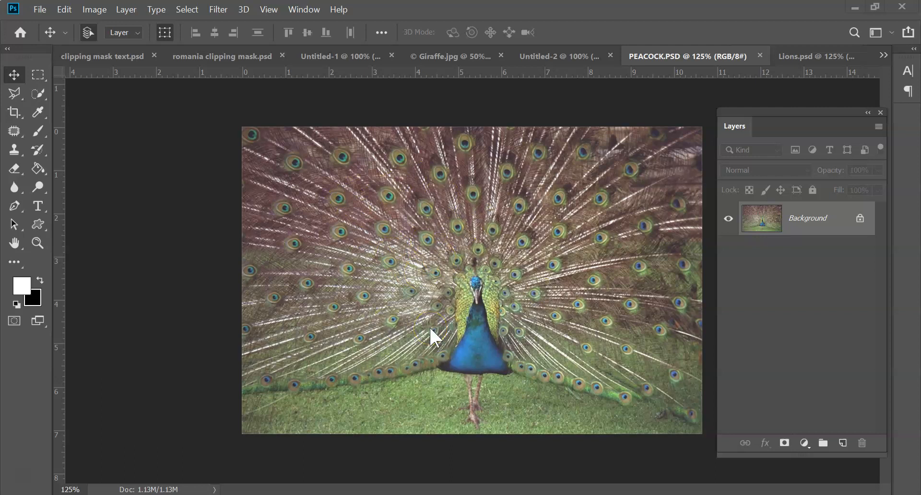
Add a Levels adjustment layer above the peacock photo's Background layer and move its Properties panel beside the Layers panel
click(455, 316)
click(767, 335)
click(803, 443)
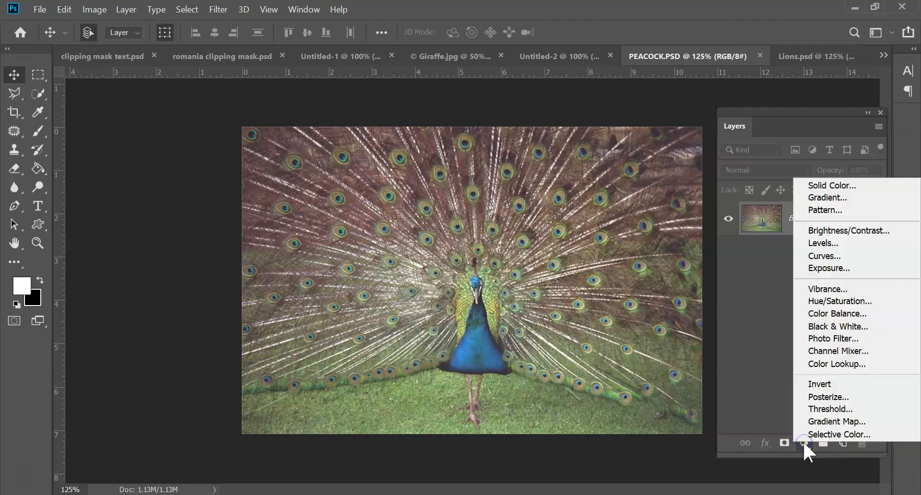
click(821, 243)
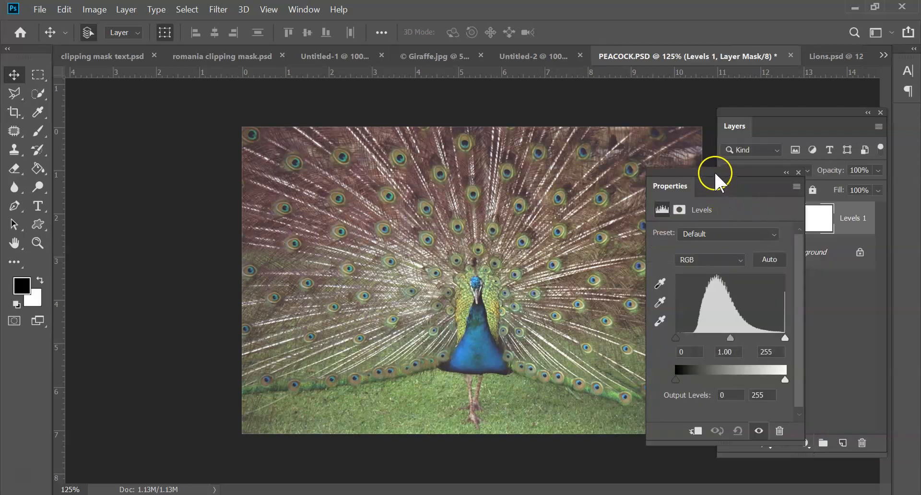
mouse_move(715, 170)
mouse_down()
mouse_move(660, 128)
mouse_move(655, 112)
mouse_up()
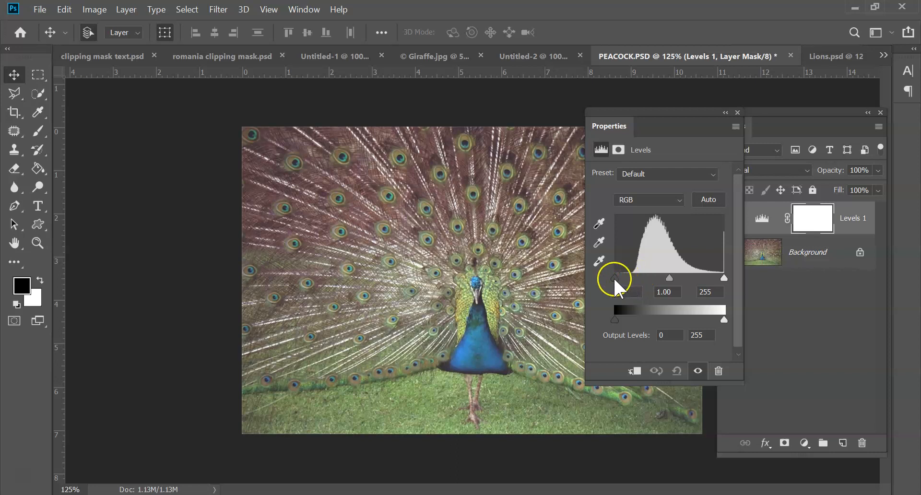
Set the peacock's Levels input values to 22 for shadows, 0.82 for midtones and 223 for highlights
click(669, 279)
click(719, 277)
click(431, 357)
click(668, 279)
click(714, 285)
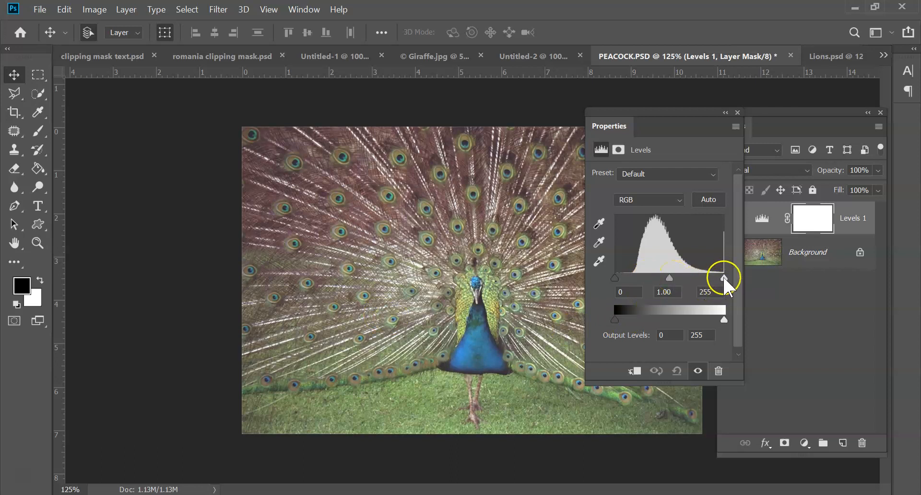
drag(725, 278, 683, 279)
drag(615, 278, 625, 278)
click(685, 278)
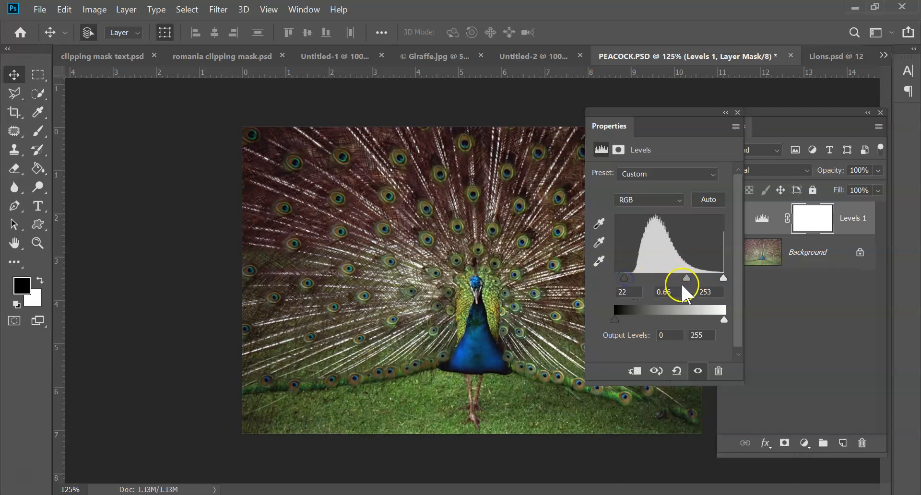
drag(685, 280, 710, 278)
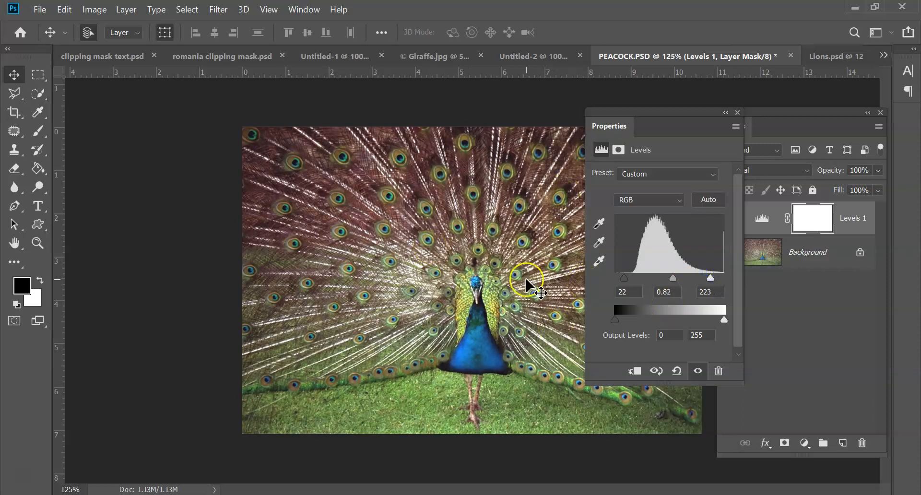
Move the Properties panel clear of the layer list and toggle the Levels layer's visibility repeatedly to compare before and after
drag(665, 108, 627, 98)
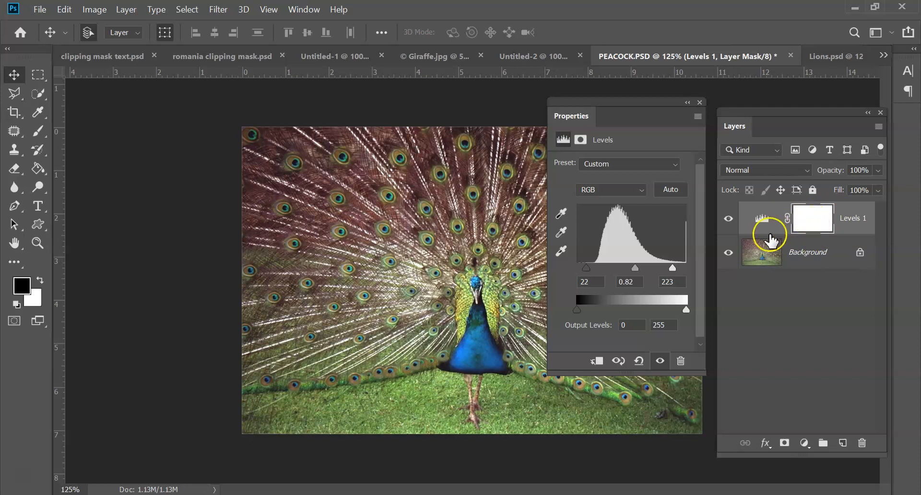
click(727, 220)
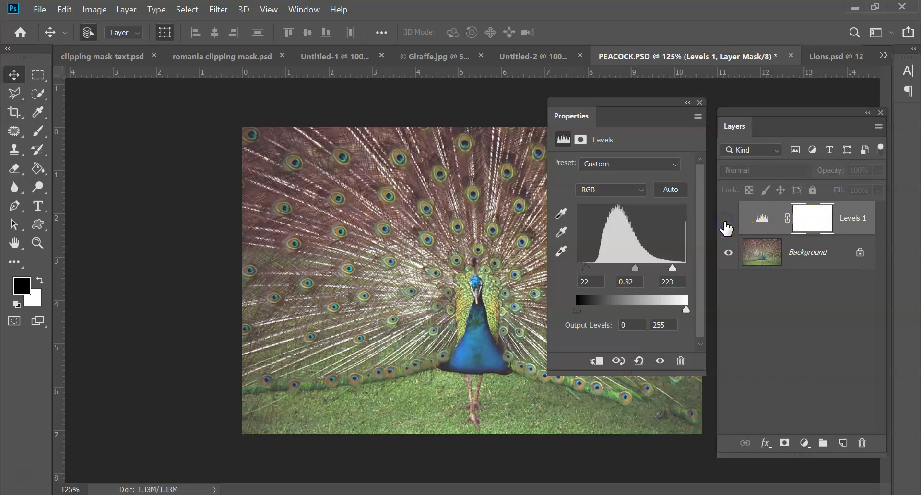
click(727, 221)
click(727, 221)
click(727, 221)
click(727, 220)
click(727, 221)
click(727, 221)
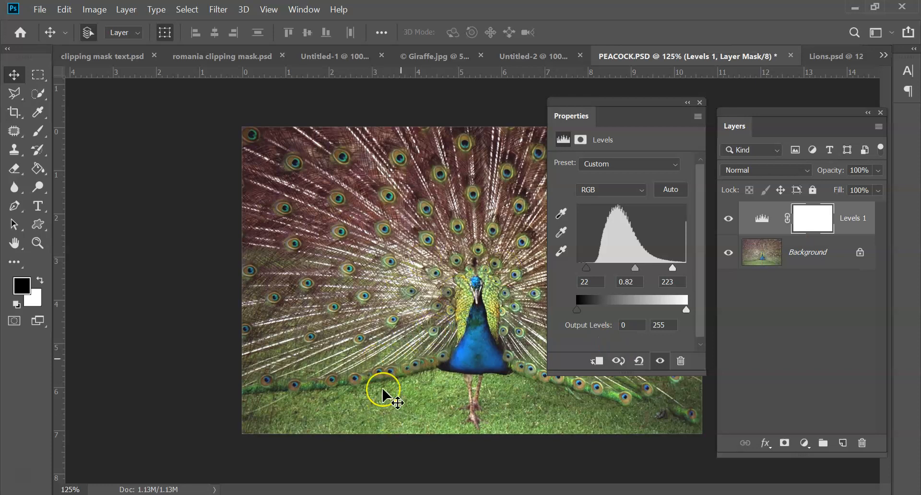
Switch to Lions.psd and add a Levels adjustment layer above its Background layer
click(824, 56)
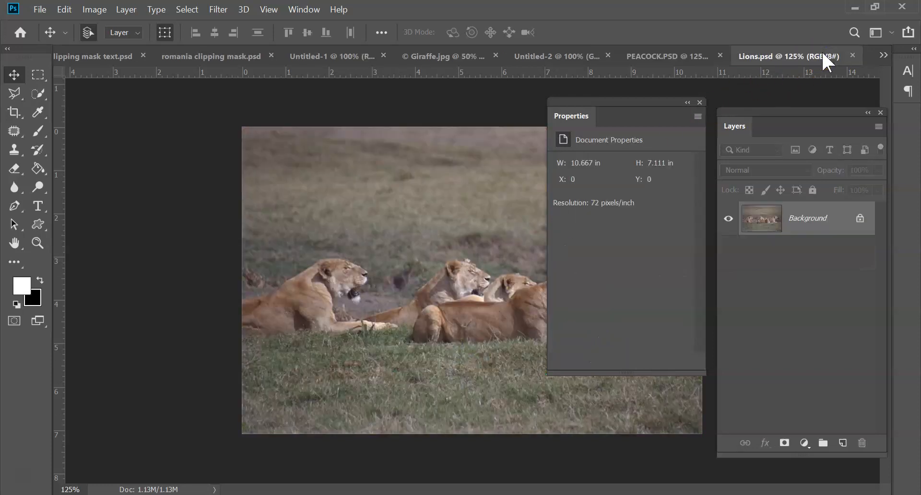
click(802, 443)
click(848, 247)
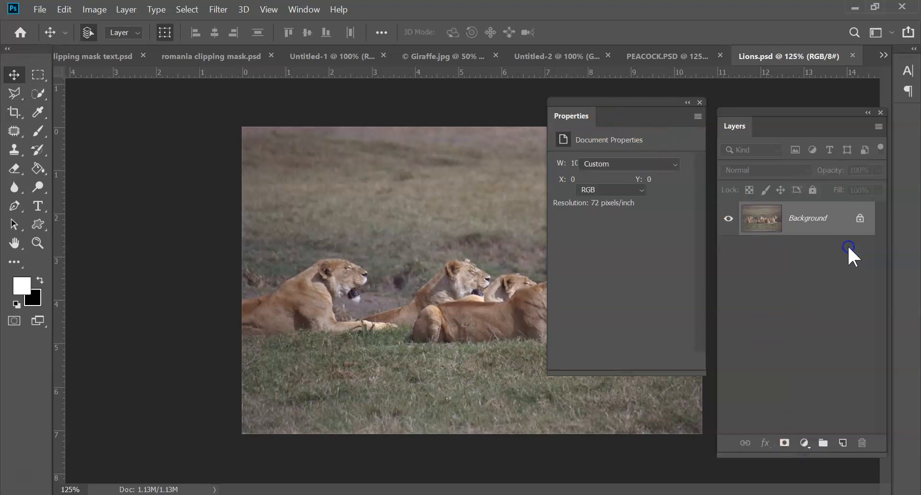
Set the lions' Levels input values to 44 for shadows, 1.00 for midtones and 208 for highlights
drag(686, 267, 663, 270)
drag(578, 270, 595, 270)
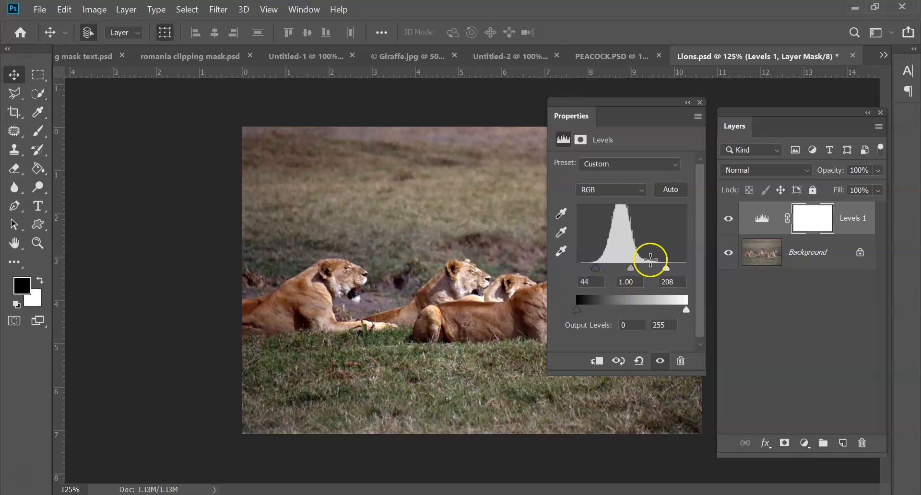
drag(631, 269, 634, 267)
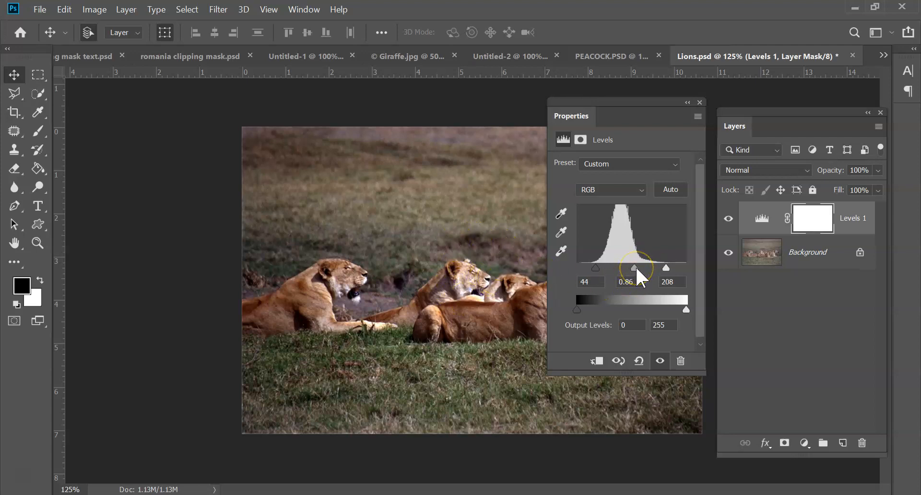
drag(636, 269, 630, 267)
drag(626, 266, 631, 265)
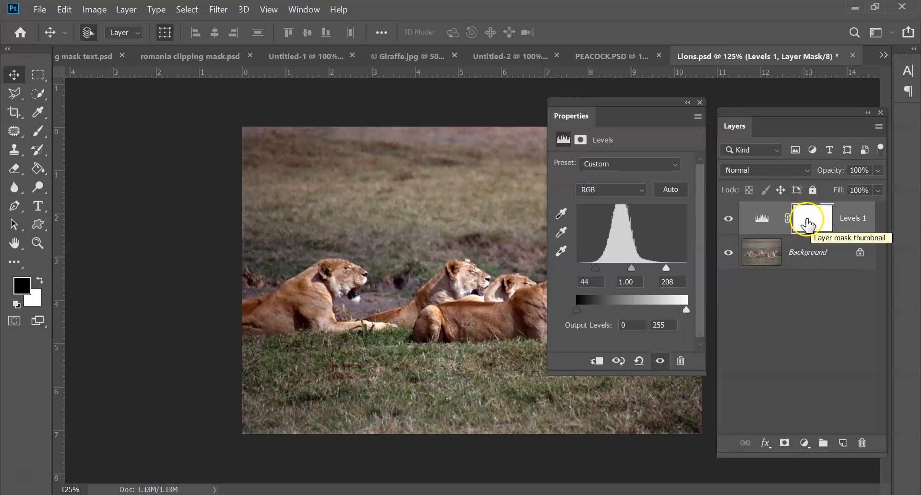
Paint the Levels layer mask black with a 70 px brush over the background above the lions, moving the Properties panel clear
click(808, 219)
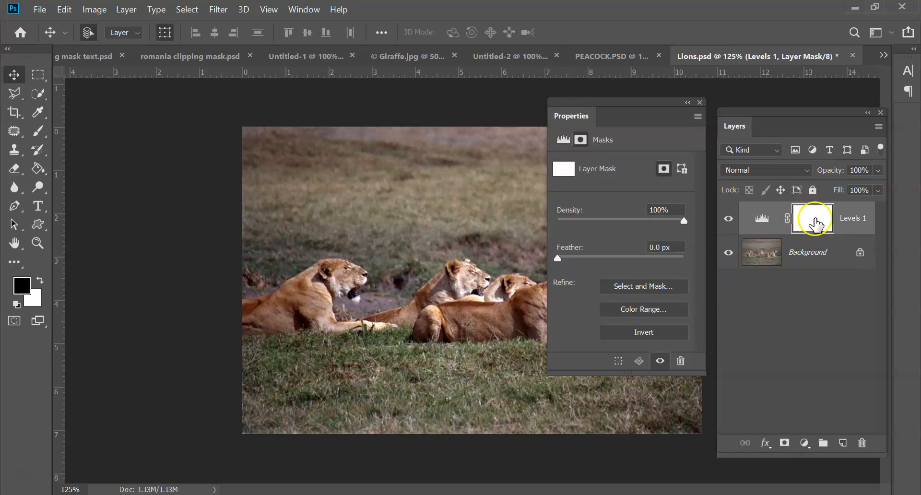
click(37, 134)
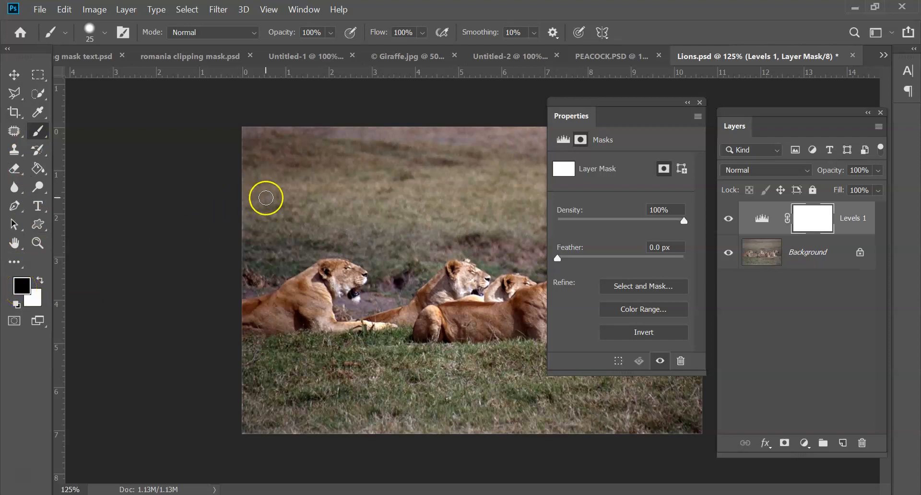
key(bracketright)
mouse_move(266, 198)
mouse_down()
mouse_move(362, 181)
mouse_move(403, 202)
mouse_move(298, 194)
mouse_move(284, 212)
mouse_move(303, 260)
mouse_move(257, 242)
mouse_move(248, 262)
mouse_up()
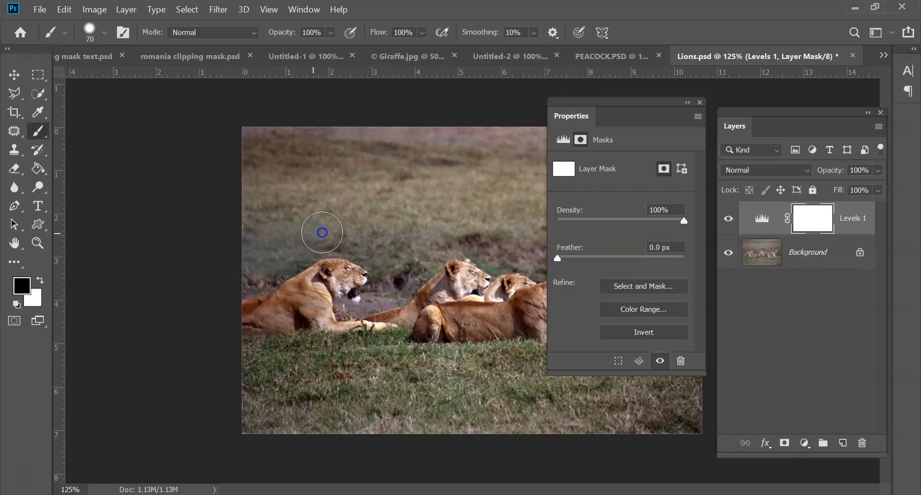
mouse_move(357, 221)
mouse_down()
mouse_move(273, 222)
mouse_move(260, 185)
mouse_move(284, 142)
mouse_move(346, 149)
mouse_move(262, 170)
mouse_move(319, 181)
mouse_move(290, 138)
mouse_move(274, 135)
mouse_move(402, 138)
mouse_move(339, 157)
mouse_move(384, 165)
mouse_move(376, 197)
mouse_move(417, 188)
mouse_move(474, 192)
mouse_up()
drag(611, 102, 758, 150)
mouse_move(444, 178)
mouse_down()
mouse_move(451, 211)
mouse_move(534, 218)
mouse_move(555, 177)
mouse_move(610, 183)
mouse_move(541, 218)
mouse_move(669, 156)
mouse_move(649, 183)
mouse_move(684, 139)
mouse_move(643, 202)
mouse_move(569, 239)
mouse_move(496, 229)
mouse_move(528, 227)
mouse_up()
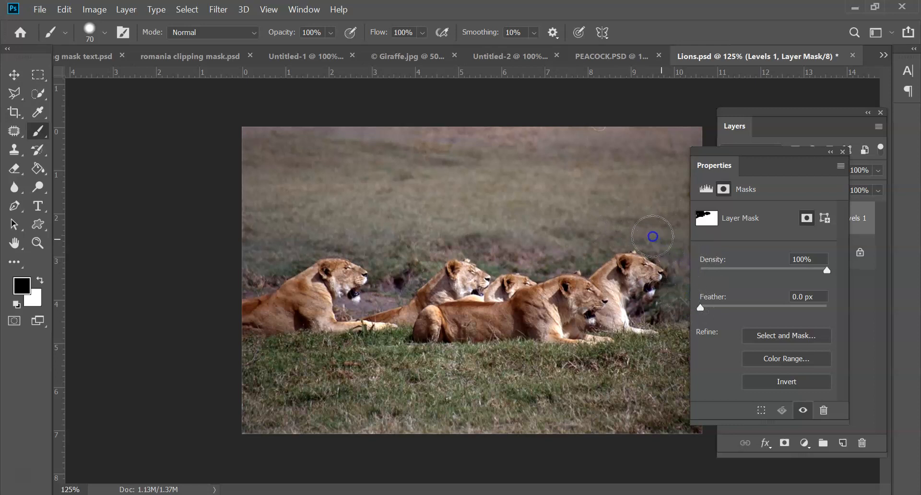
drag(658, 243, 662, 238)
Paint the mask black over the leftmost lion, restore it with white, and move the Properties panel off the Layers panel
drag(337, 249, 338, 332)
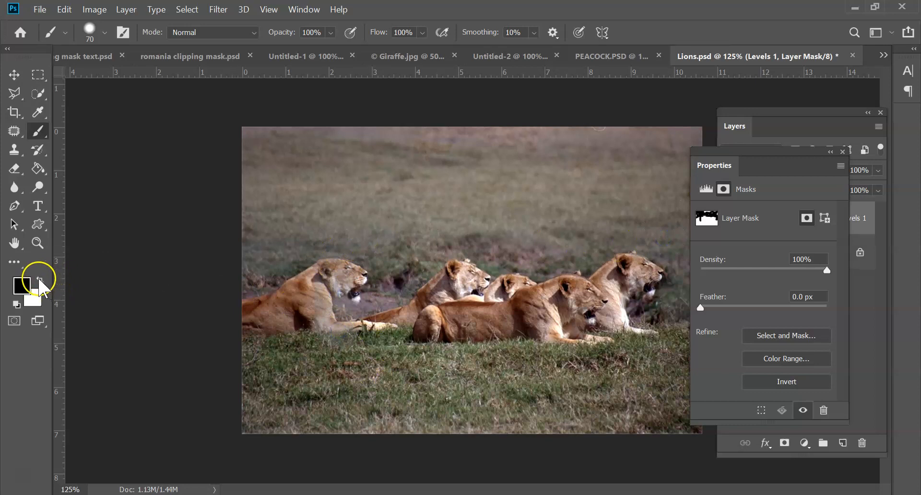
click(38, 280)
mouse_move(343, 280)
mouse_down()
mouse_move(335, 316)
mouse_move(324, 319)
mouse_move(340, 285)
mouse_move(350, 285)
mouse_move(353, 327)
mouse_up()
drag(781, 154, 593, 79)
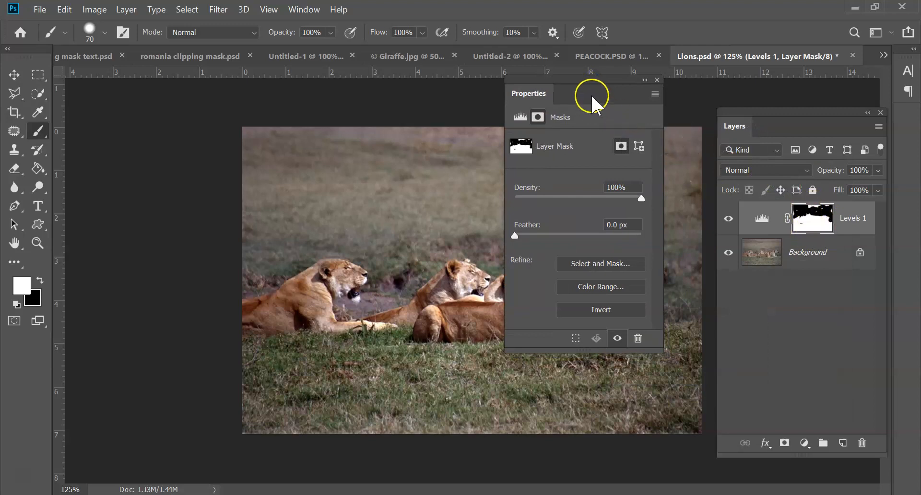
drag(588, 80, 628, 108)
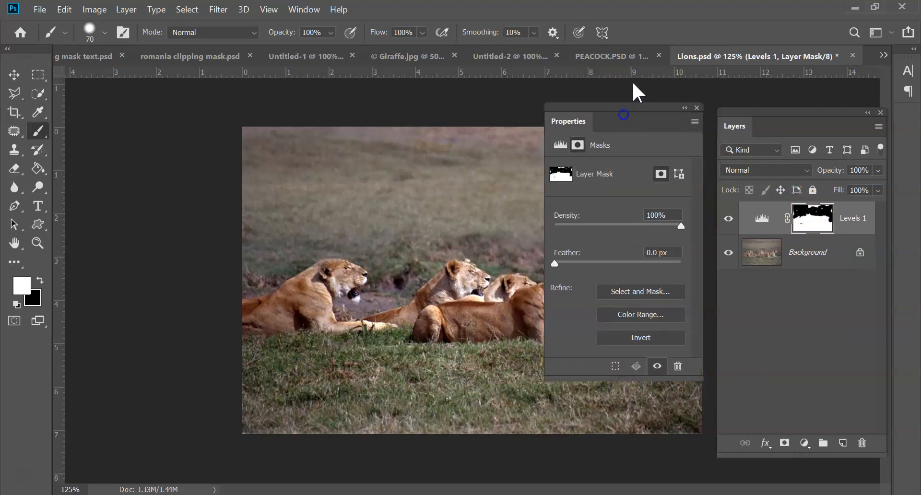
Switch to PEACOCK.PSD, dock the Properties panel with the Layers panel, and bring the layer list to the front
click(608, 55)
drag(596, 108, 705, 154)
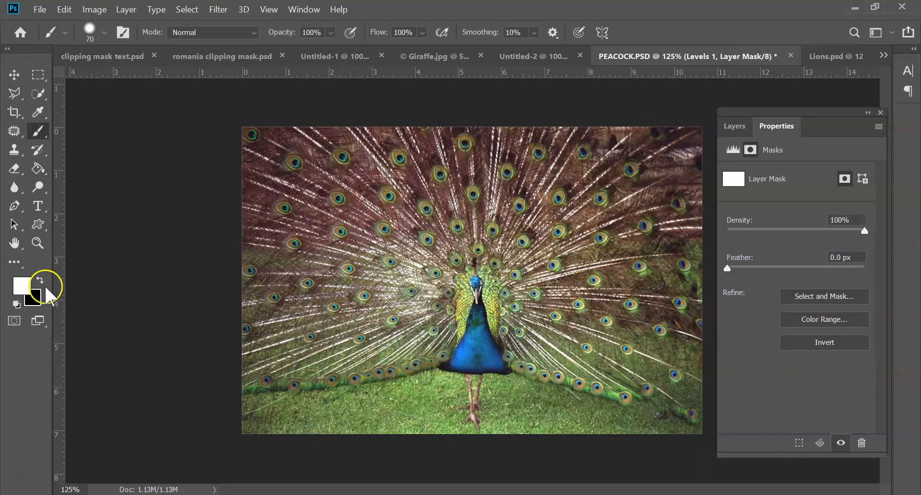
click(739, 125)
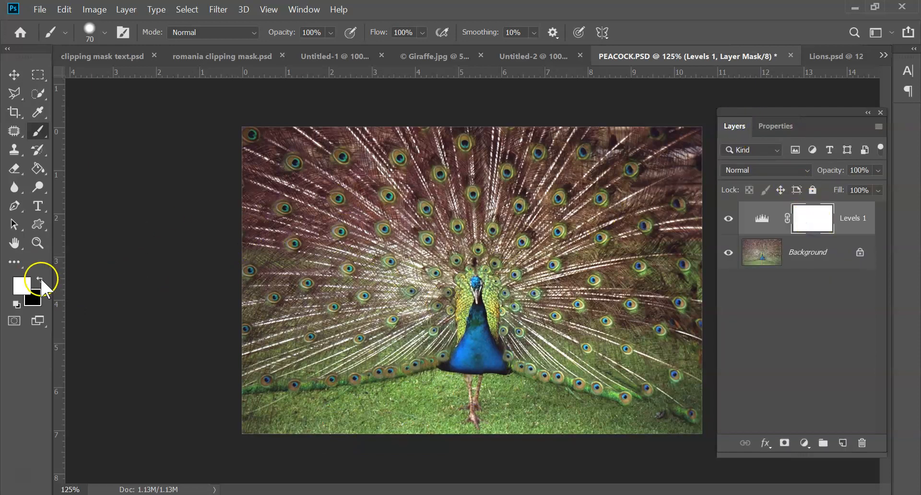
Paint the peacock's Levels layer mask black over the grass in the lower-left part of the photo
click(40, 279)
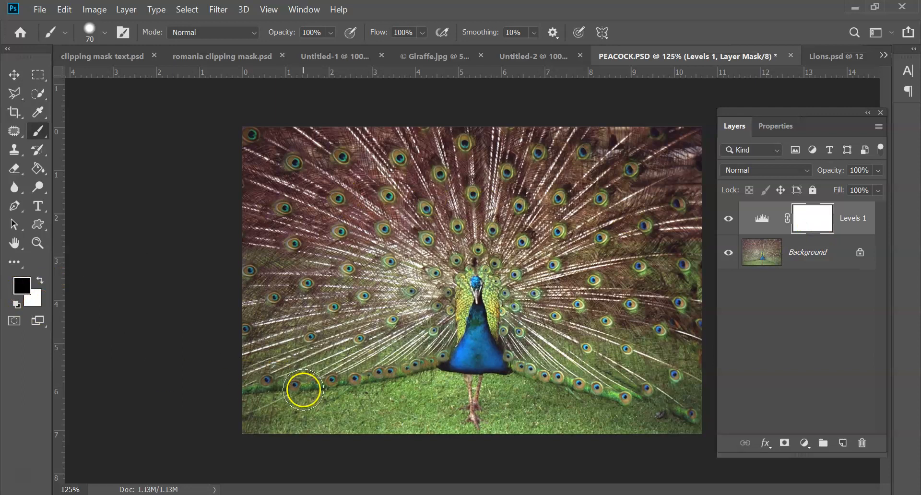
mouse_move(276, 411)
mouse_down()
mouse_move(360, 420)
mouse_move(382, 409)
mouse_move(273, 409)
mouse_move(350, 422)
mouse_move(424, 397)
mouse_move(416, 427)
mouse_move(438, 411)
mouse_up()
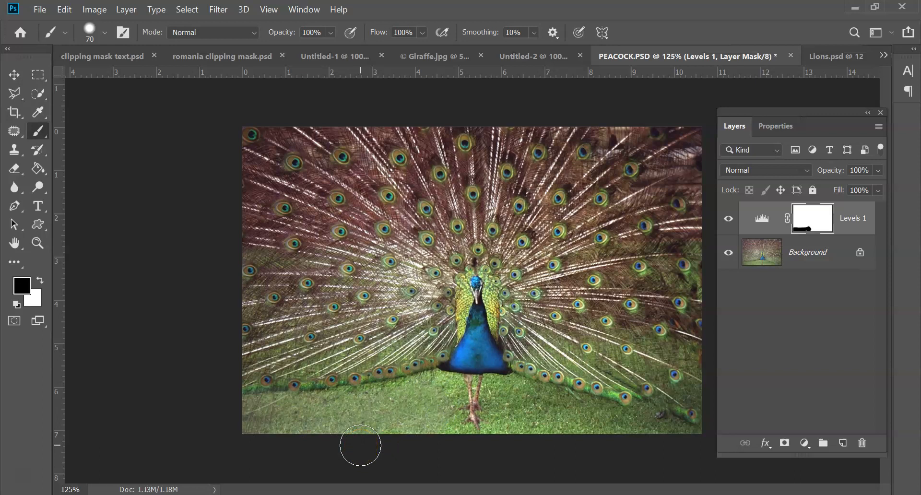
drag(344, 435, 307, 430)
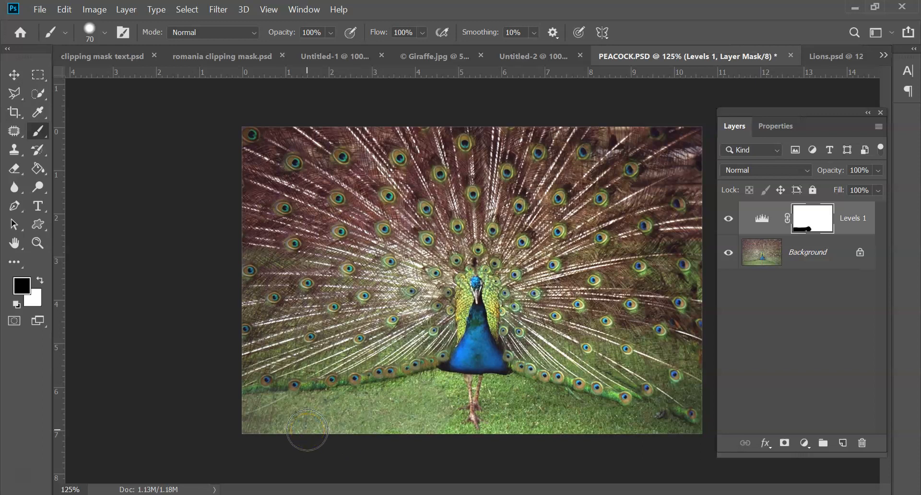